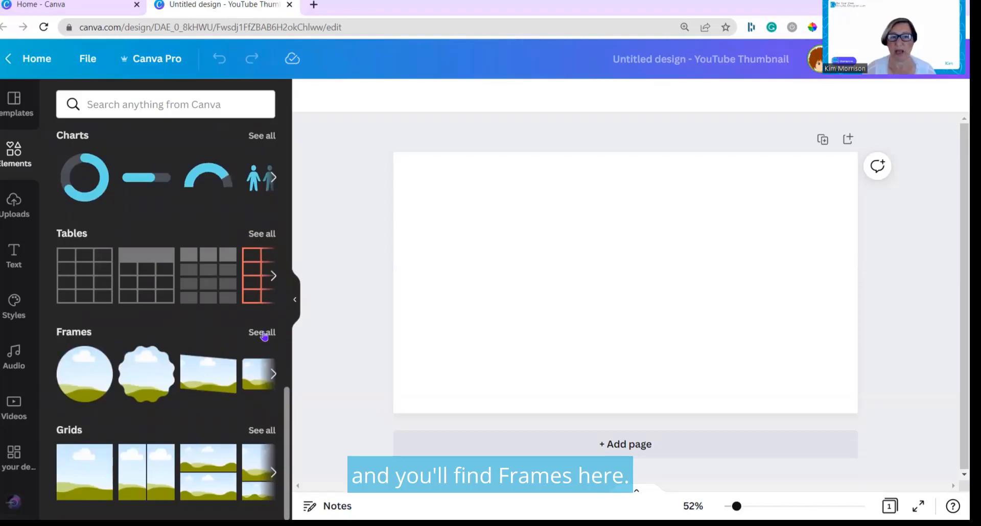
Step: Open the full Frames collection and browse the range of available frame shapes, including letters, numbers and 3D effects
click(263, 334)
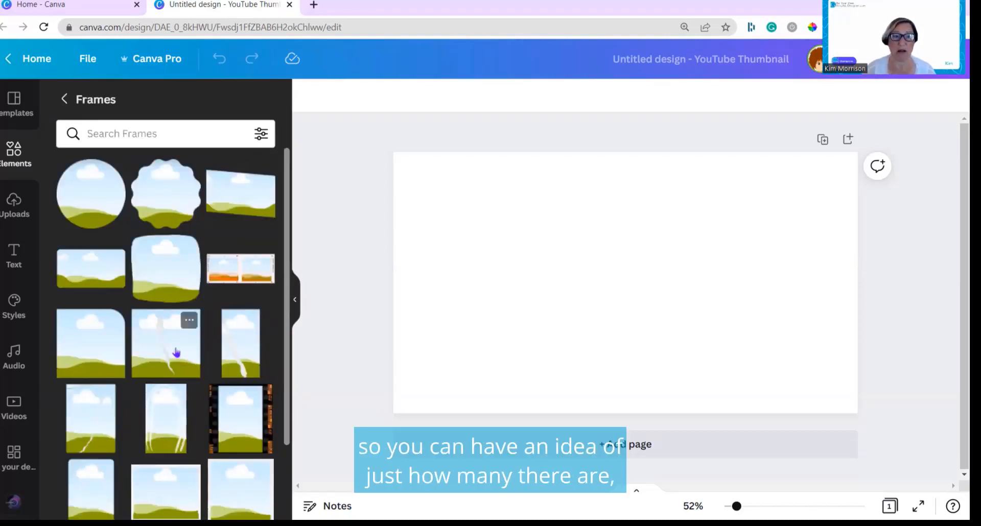
scroll(168, 373, down, 10)
scroll(156, 401, down, 15)
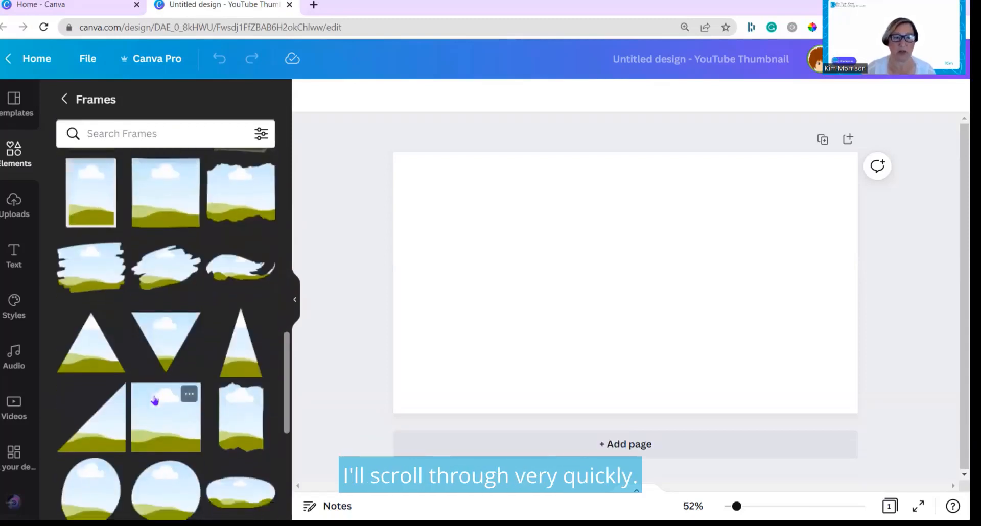
scroll(143, 424, up, 1)
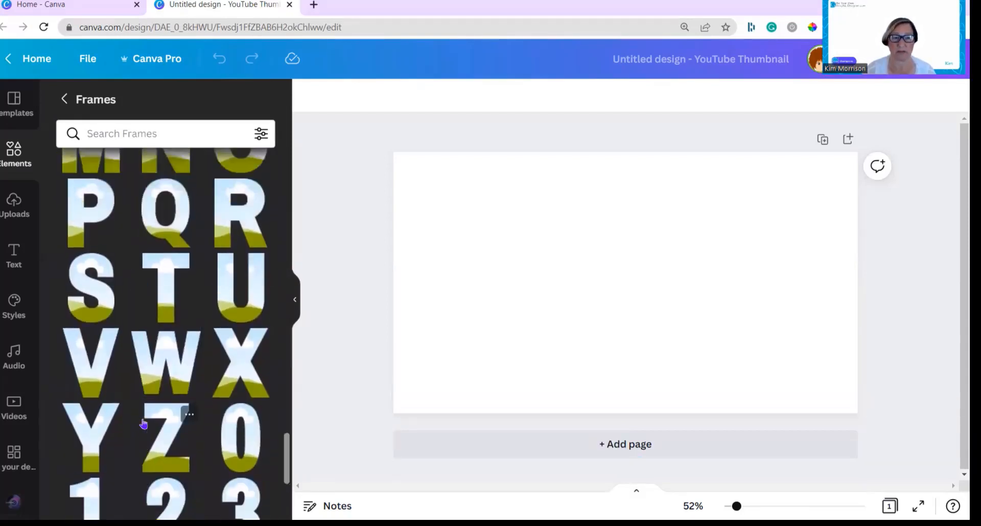
scroll(144, 424, down, 10)
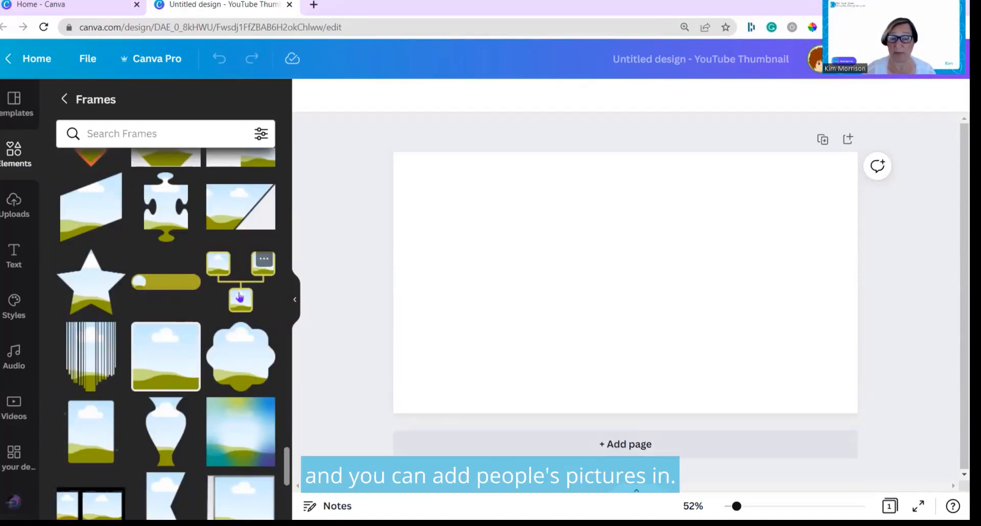
scroll(176, 348, down, 8)
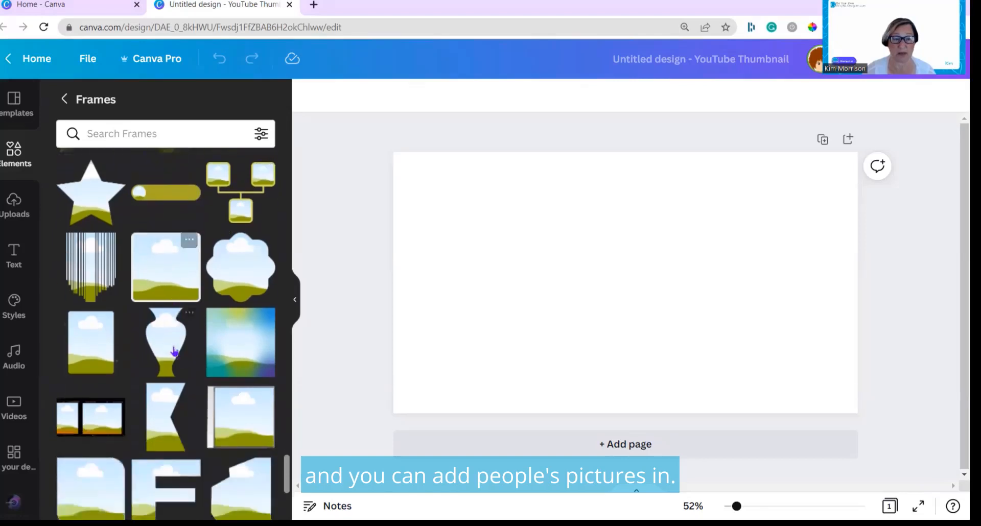
scroll(174, 352, down, 7)
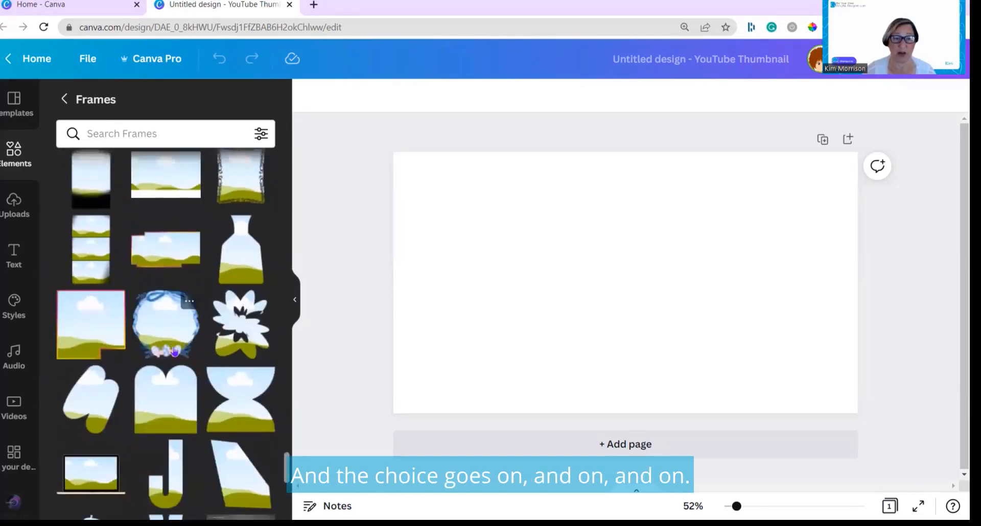
scroll(171, 357, down, 4)
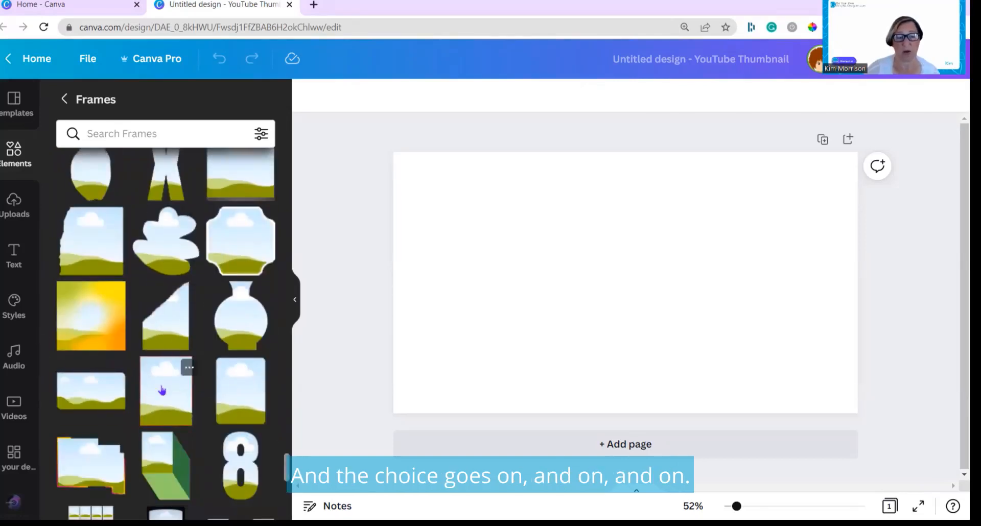
scroll(161, 391, down, 4)
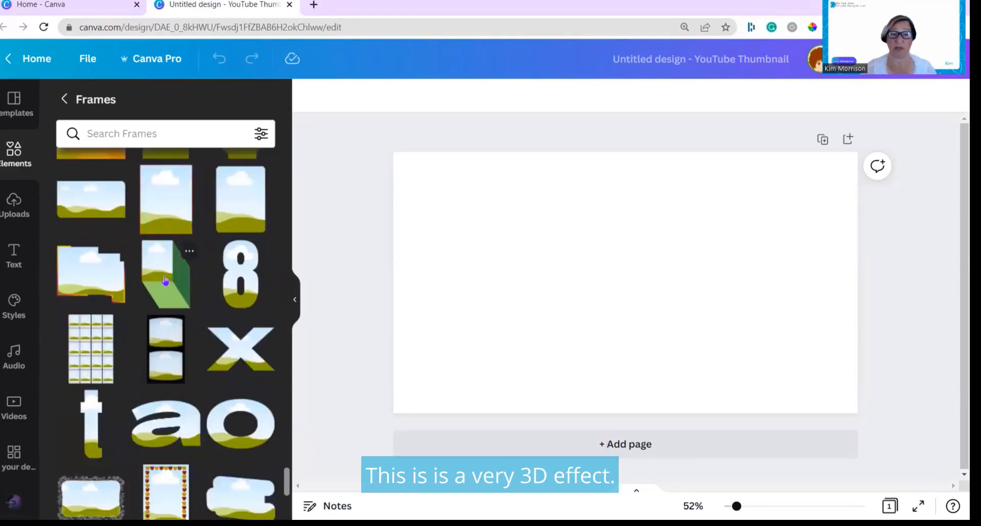
scroll(156, 352, down, 6)
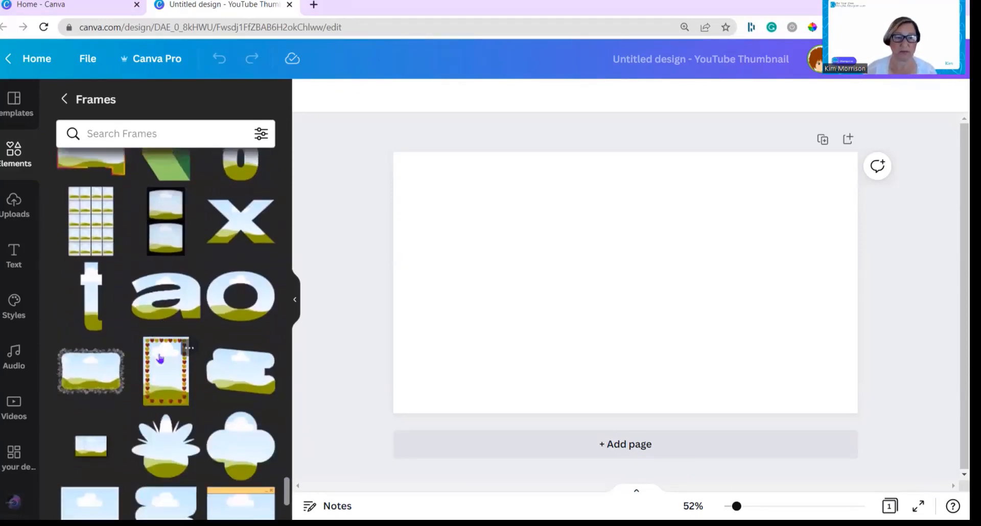
scroll(157, 370, down, 10)
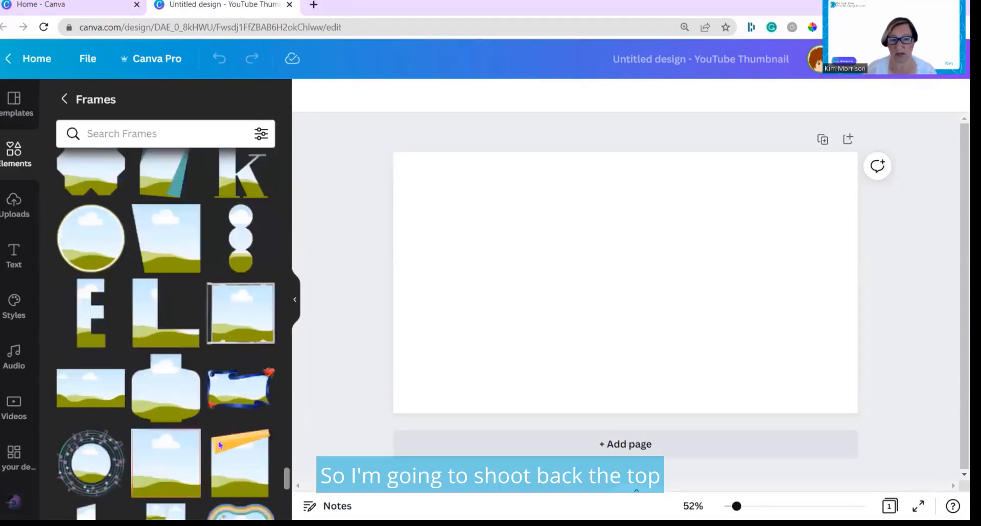
drag(287, 479, 295, 223)
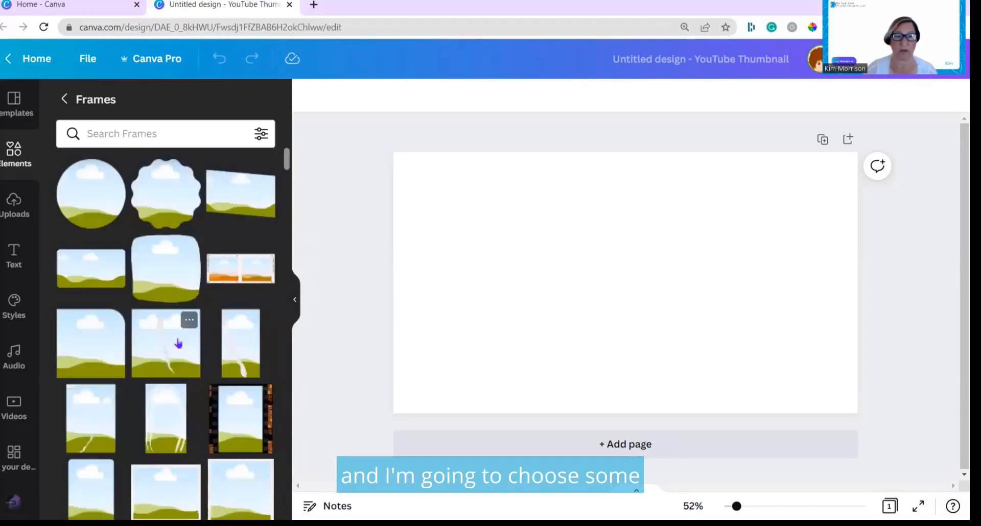
Step: Add the jagged brush-stroke frame to the blank page, shrink it slightly and place it in the page's left half
scroll(179, 358, down, 5)
scroll(178, 359, down, 10)
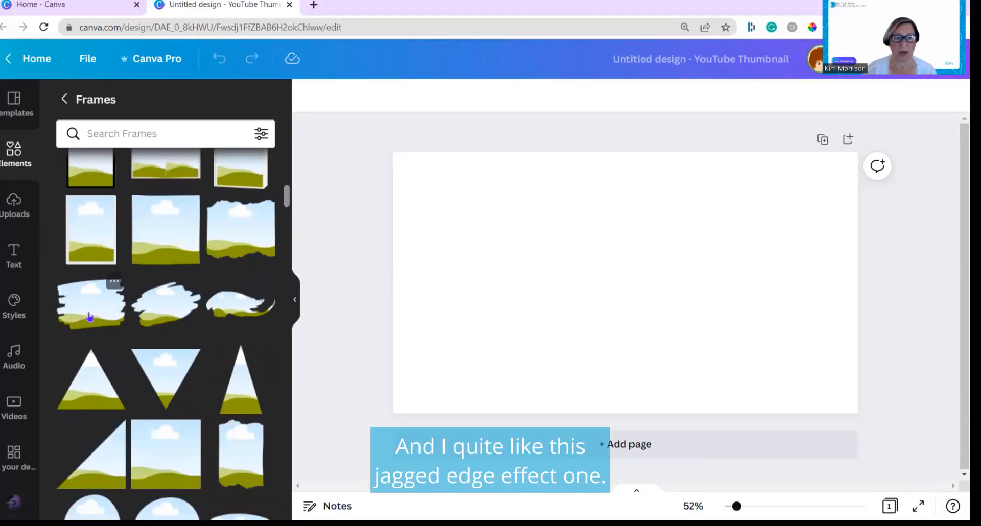
click(89, 317)
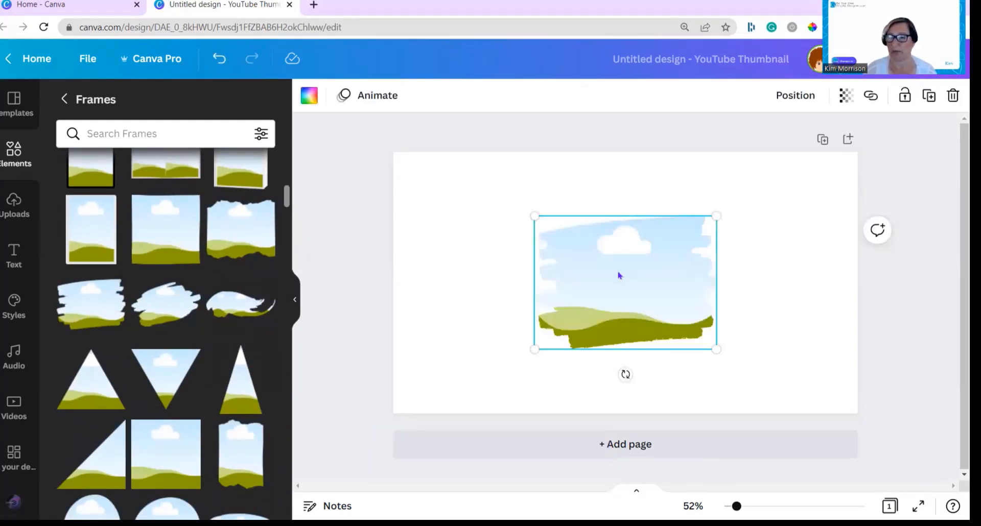
drag(620, 274, 485, 305)
Step: Add the 3D canvas-style frame near the page centre and the pink petal frame near the page's right edge
scroll(128, 368, down, 5)
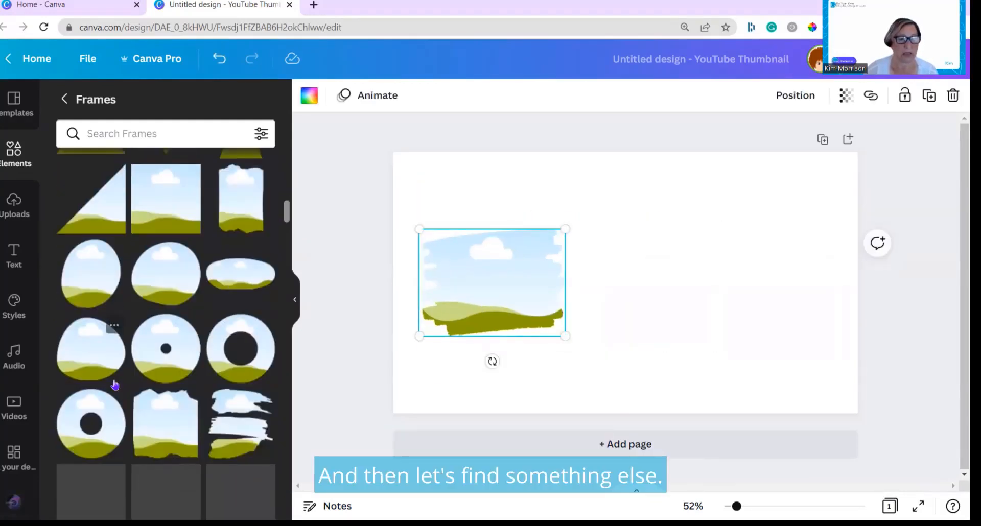
scroll(194, 337, down, 5)
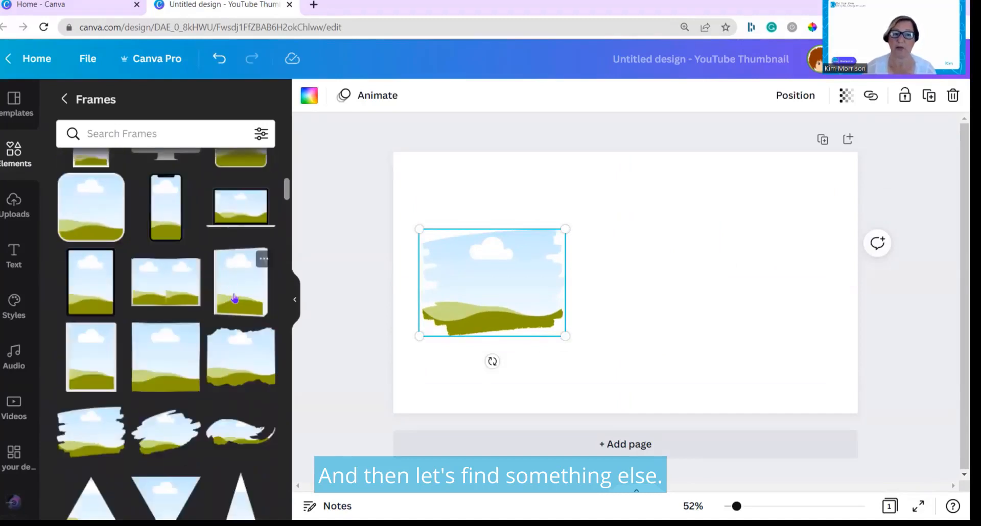
click(234, 299)
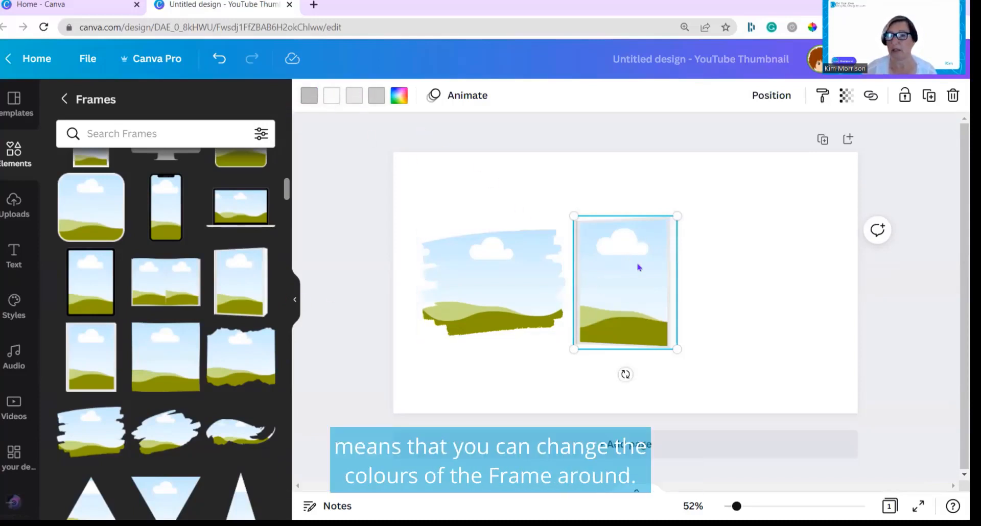
scroll(88, 319, down, 15)
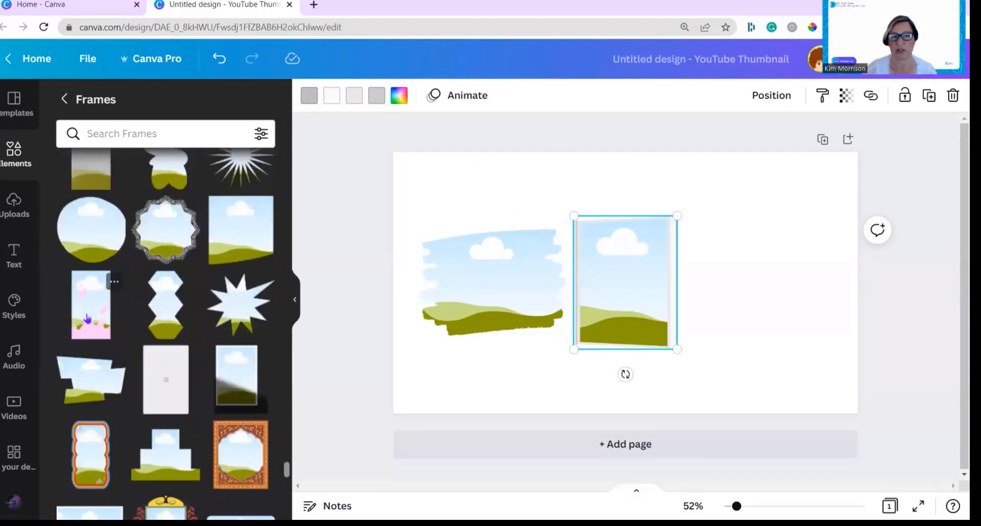
drag(87, 319, 817, 292)
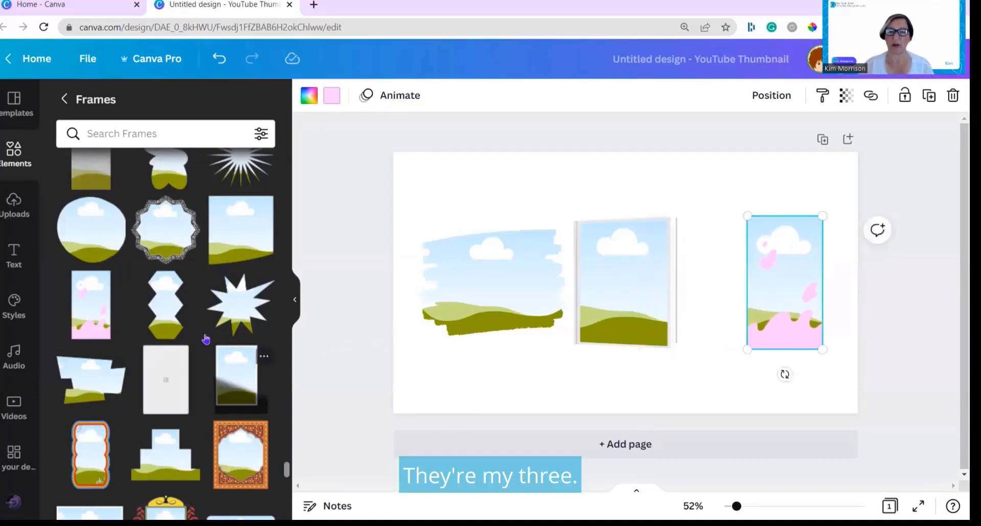
click(629, 286)
Step: Fill the 3D frame with the rainbow umbrella-and-dog illustration and the petal frame with the red armchair-and-cat illustration from the BYOGD Branding folder
scroll(18, 306, down, 4)
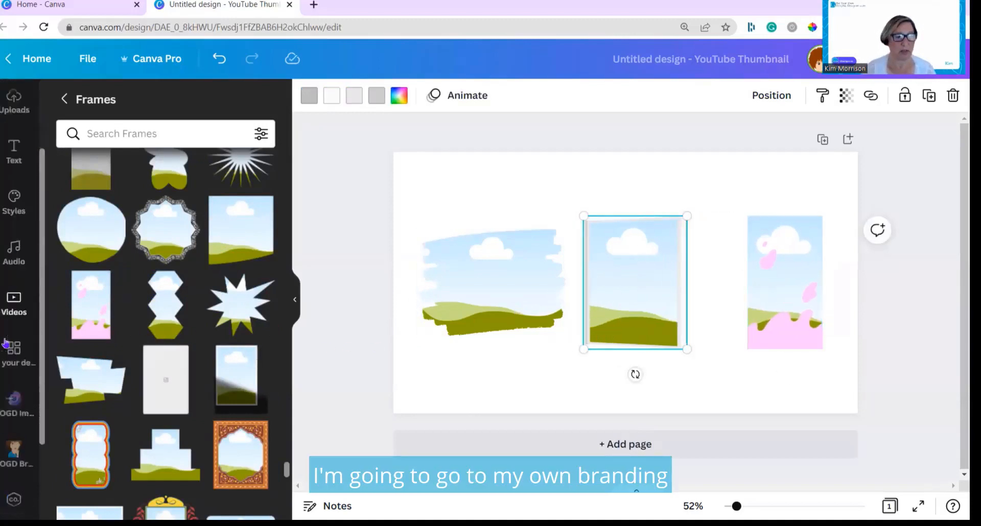
click(18, 366)
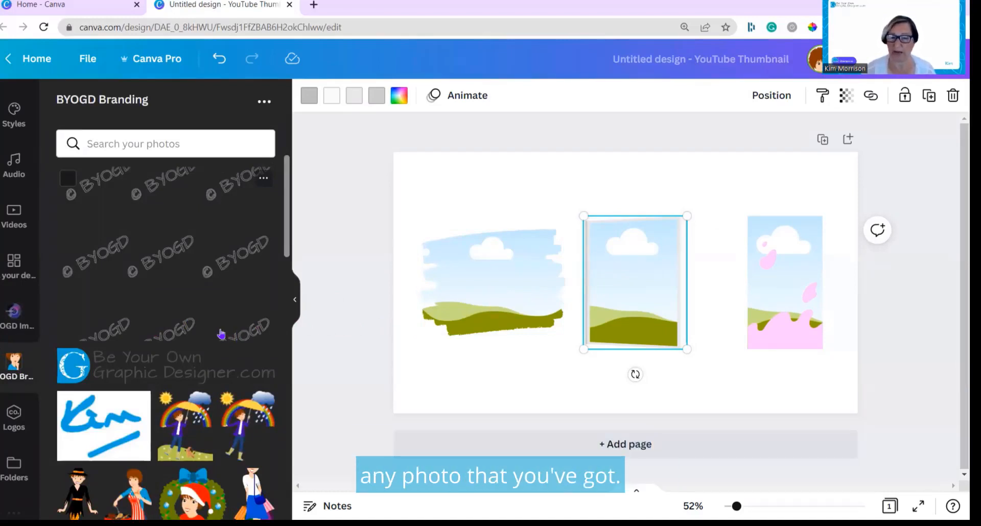
scroll(251, 330, down, 3)
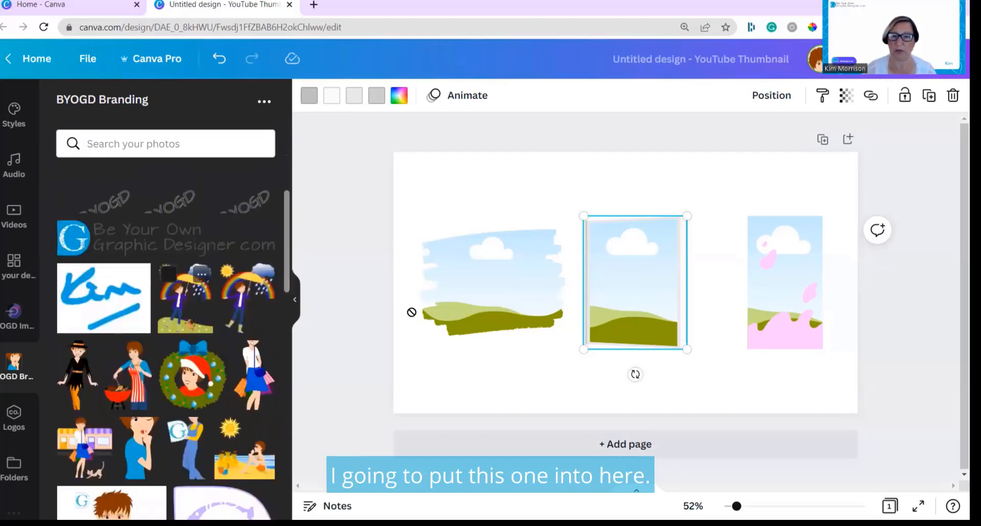
drag(651, 293, 640, 290)
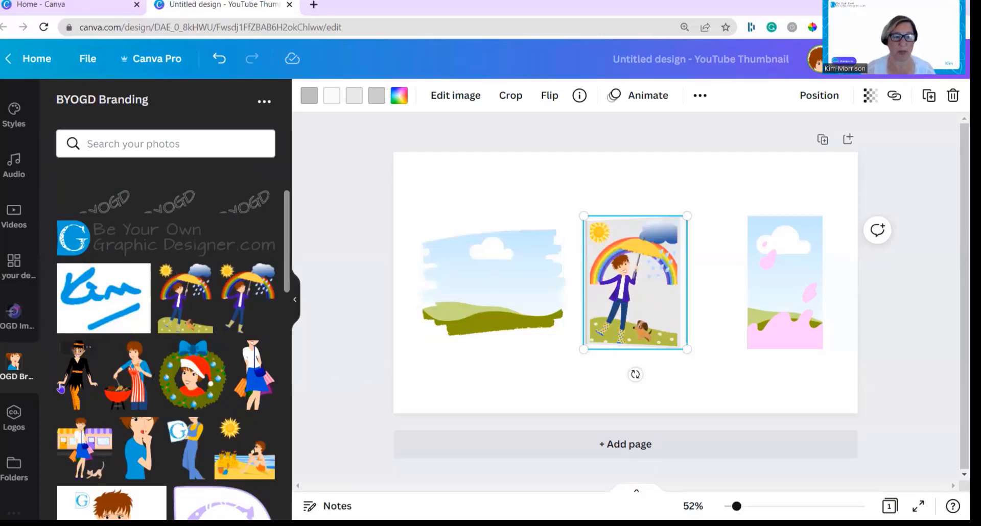
scroll(134, 387, down, 6)
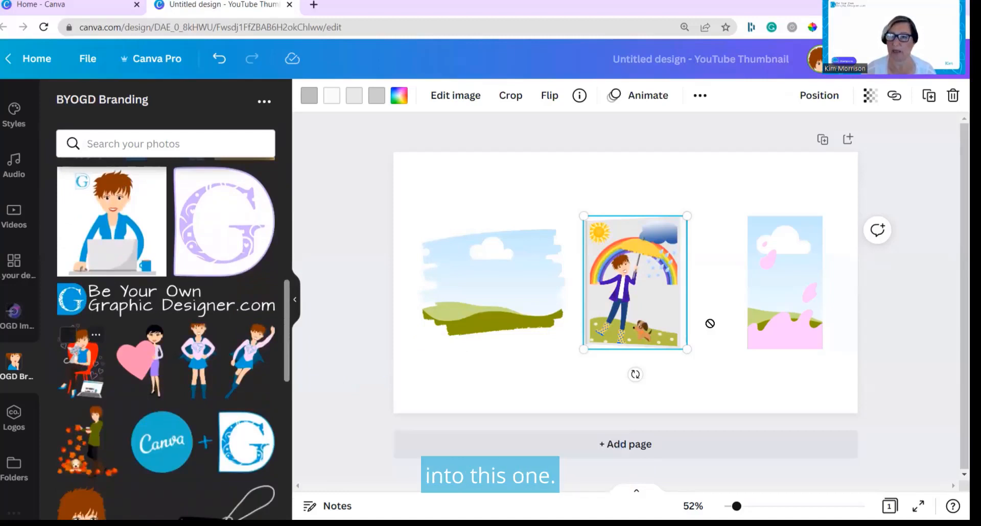
drag(82, 360, 779, 252)
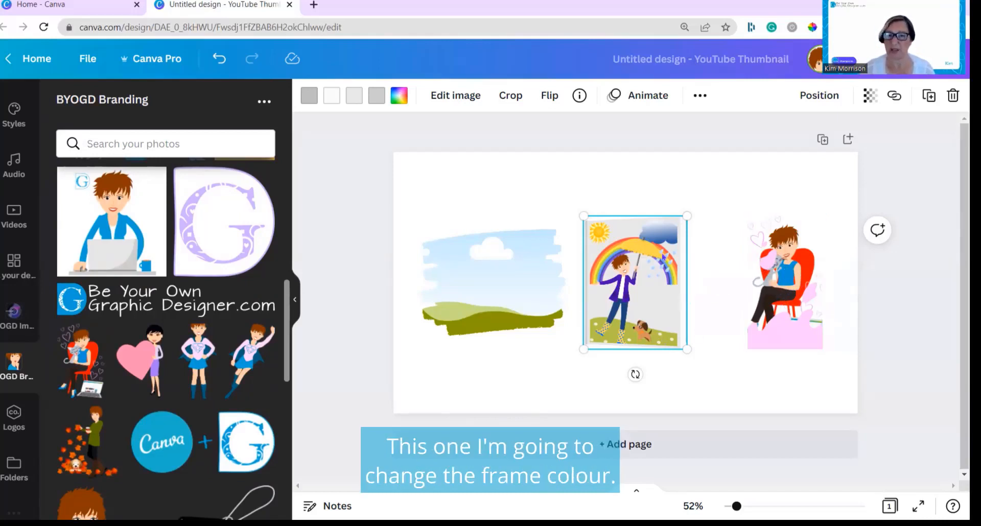
Step: Recolour the side edge of the 3D frame with the blue from the BYOGD brand palette
click(380, 99)
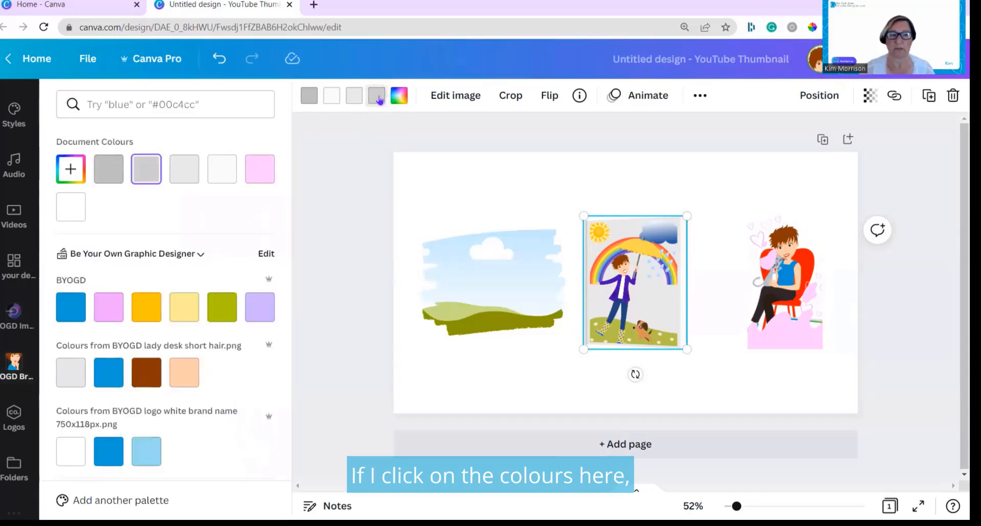
click(71, 309)
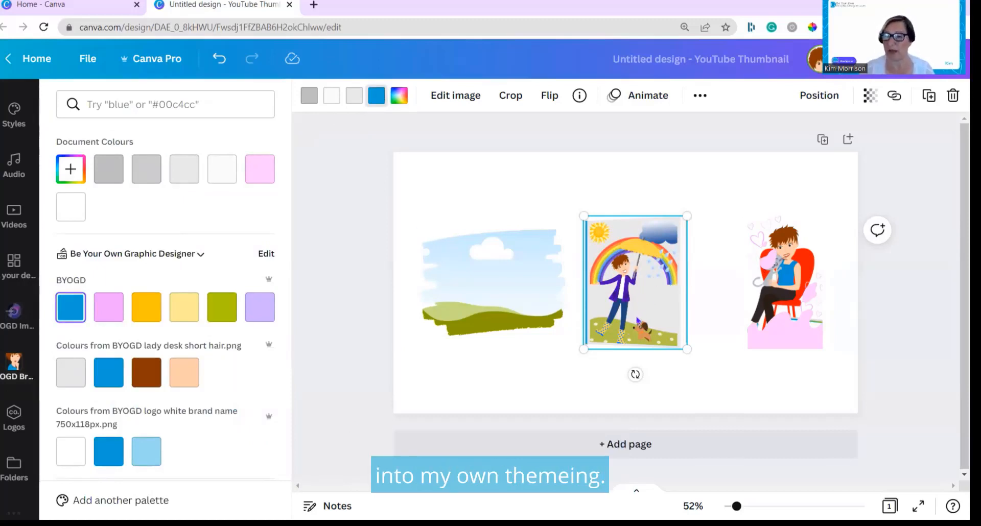
Step: Enlarge and reposition the armchair illustration inside the petal frame so the cat's face is not covered by the petals
click(803, 289)
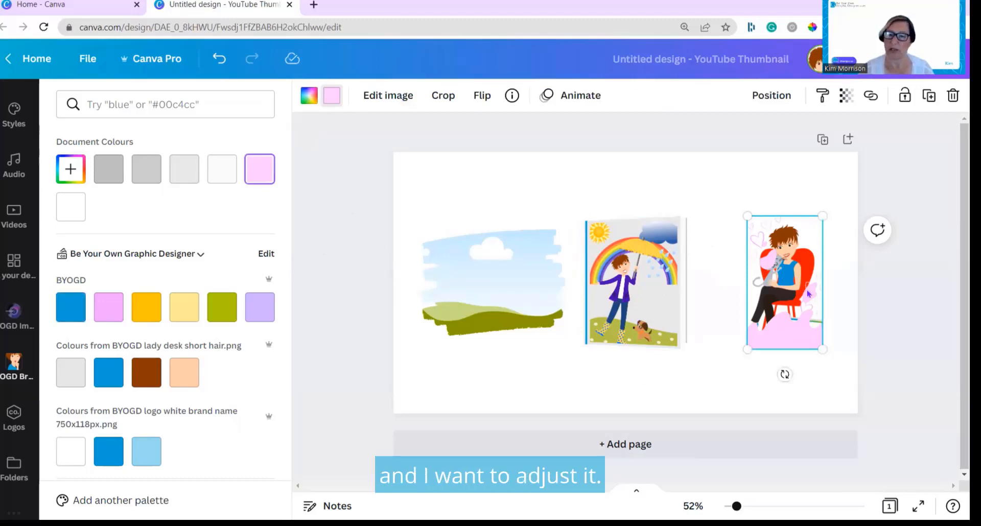
double_click(777, 292)
drag(740, 215, 685, 179)
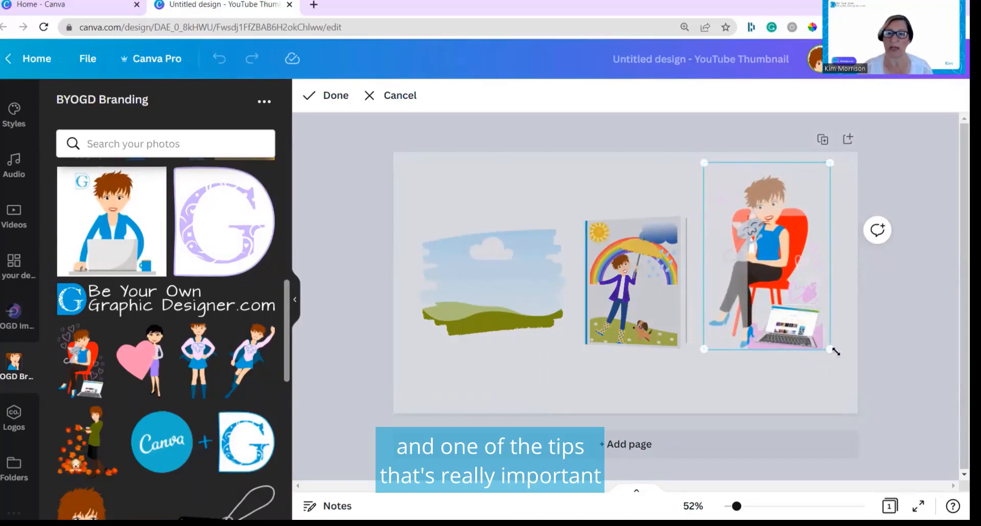
drag(836, 351, 850, 371)
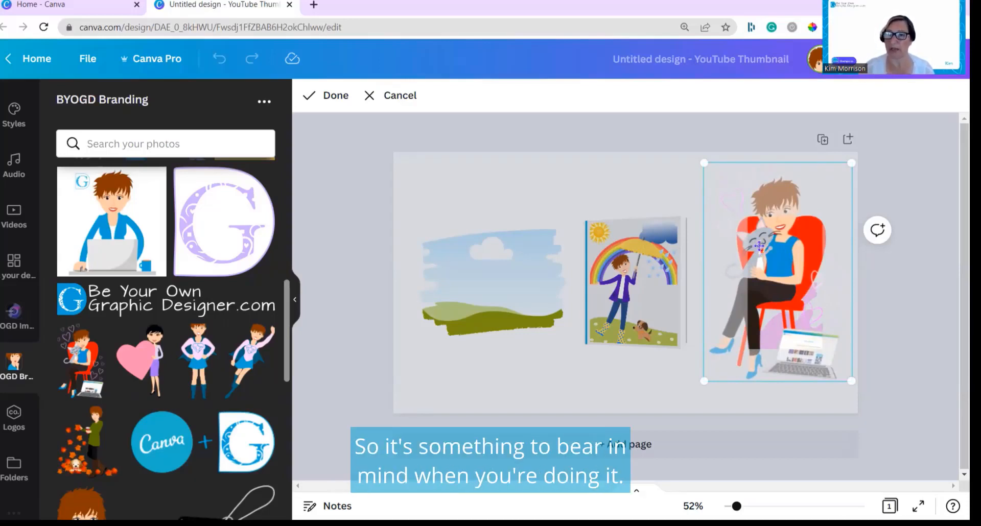
drag(705, 161, 700, 156)
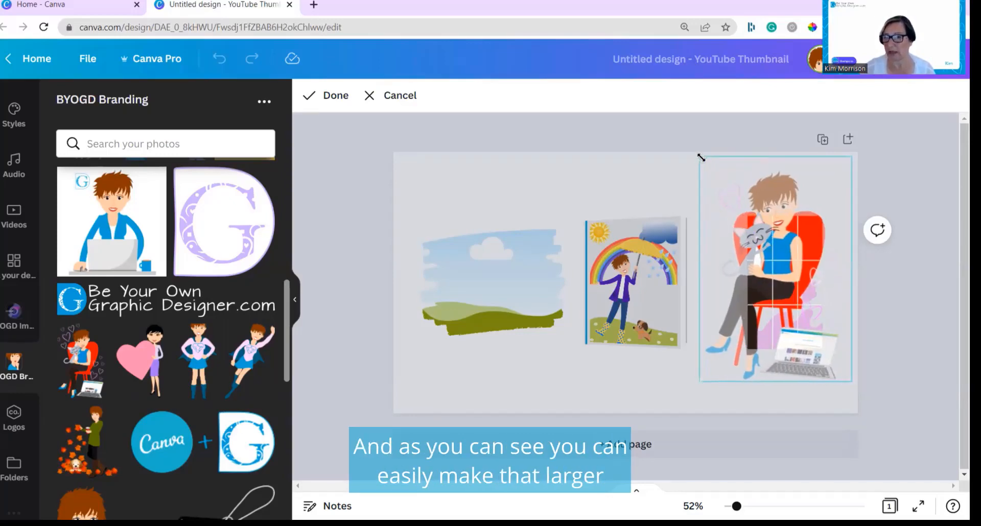
drag(758, 257, 786, 298)
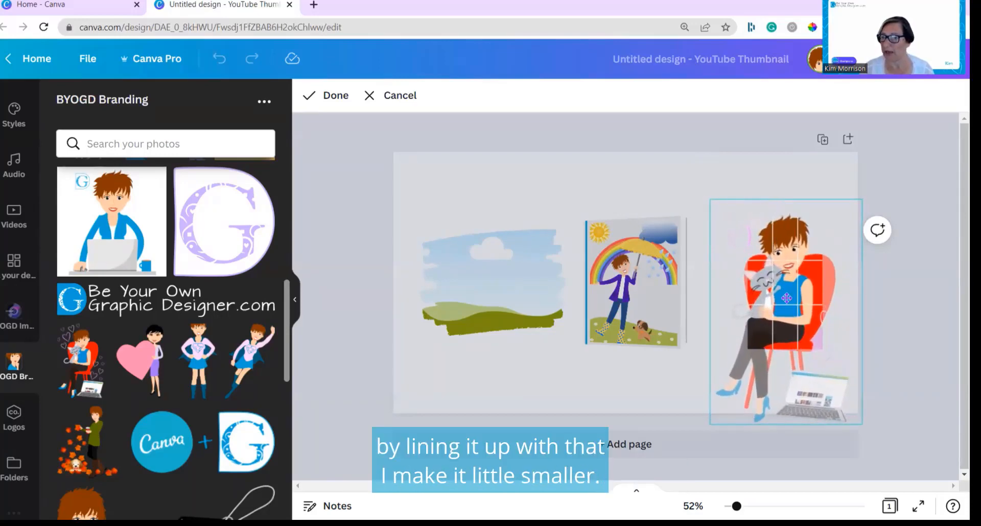
drag(710, 199, 730, 209)
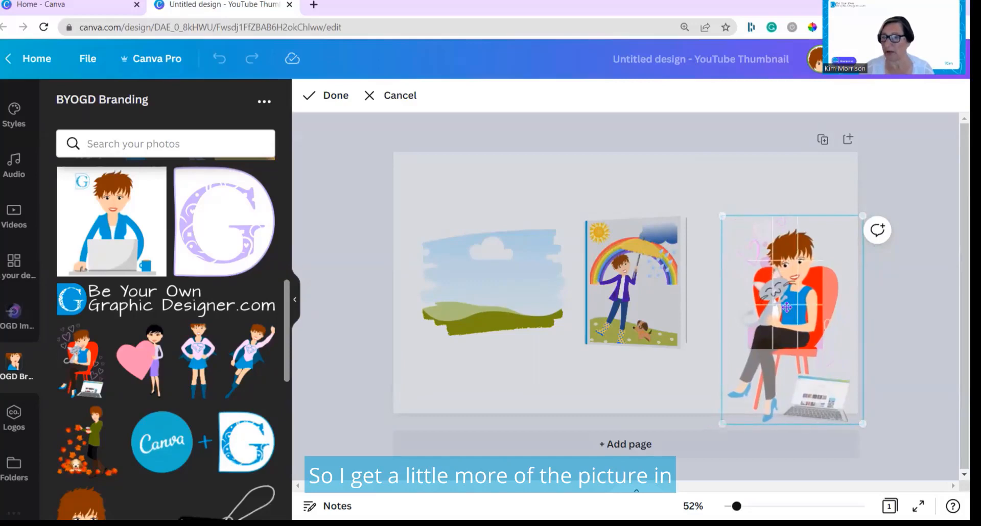
drag(862, 424, 835, 396)
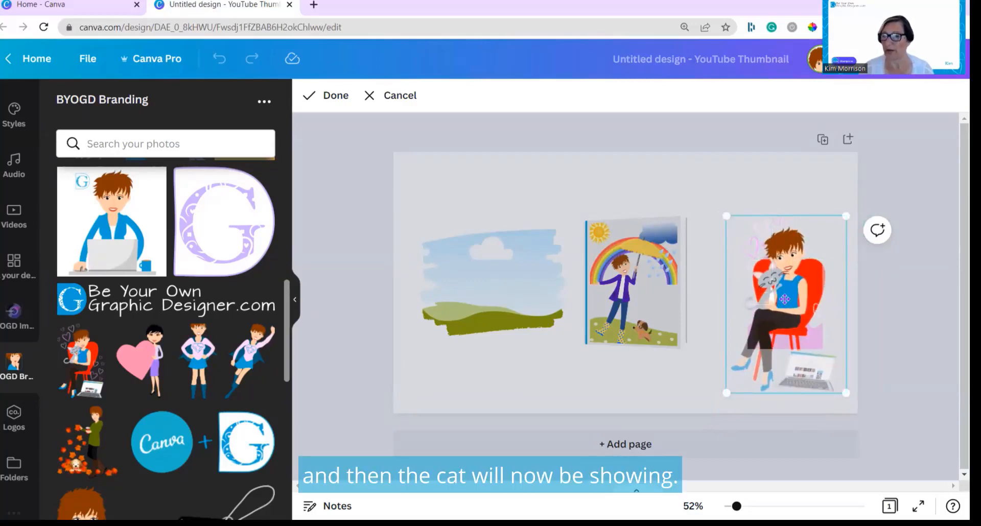
click(344, 331)
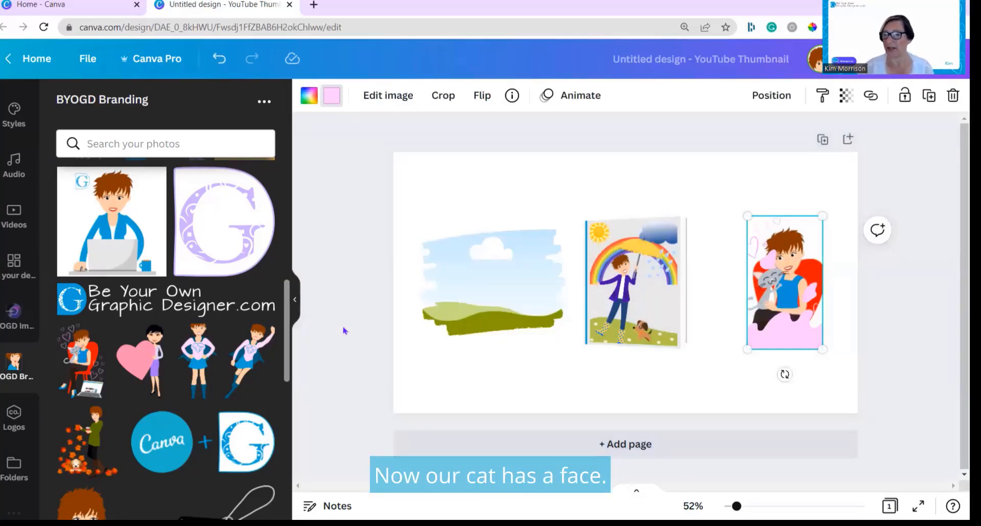
Step: Enlarge the 3D umbrella frame and centre it vertically, and shrink the petal frame and position it to its right
click(674, 337)
drag(685, 348, 731, 400)
drag(653, 324, 653, 297)
click(785, 298)
drag(822, 349, 806, 319)
drag(776, 276, 795, 294)
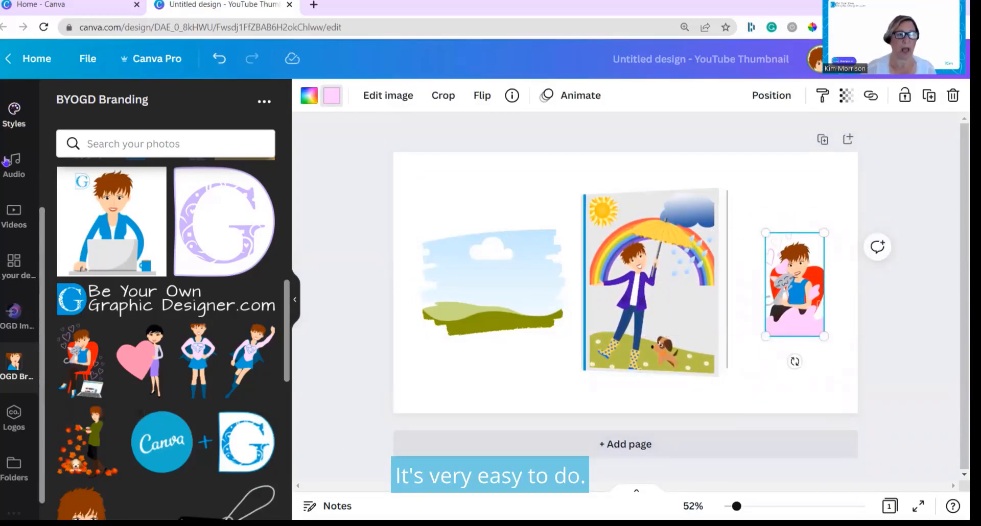
Step: Search the stock photos for "dogs" and fill the brush-stroke frame with the photo of two golden puppies among orange flowers
scroll(7, 195, up, 4)
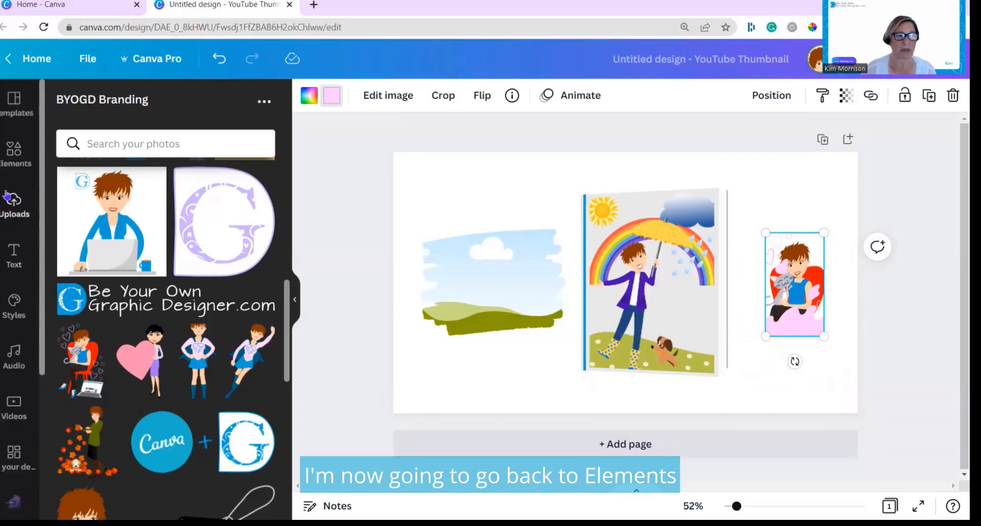
click(14, 150)
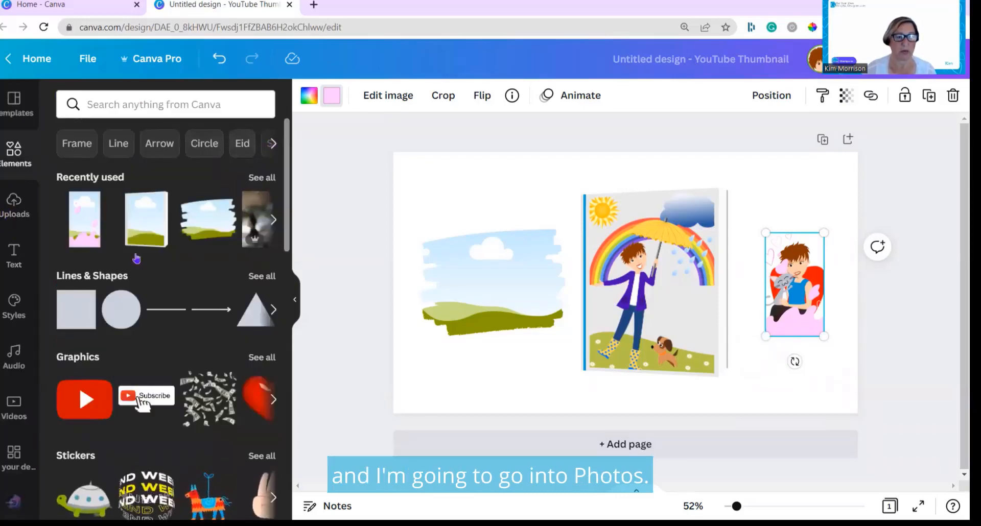
scroll(137, 259, down, 3)
click(262, 426)
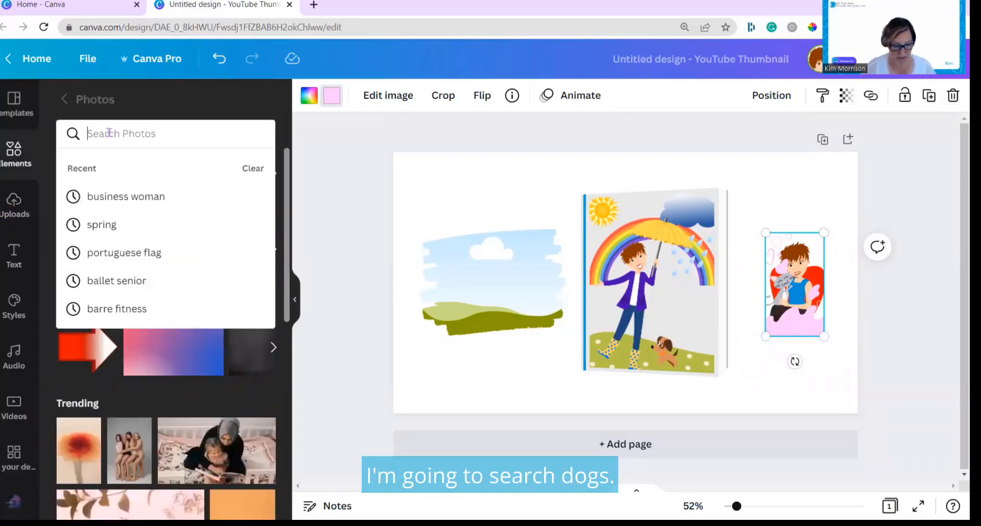
text(dogs)
key(Return)
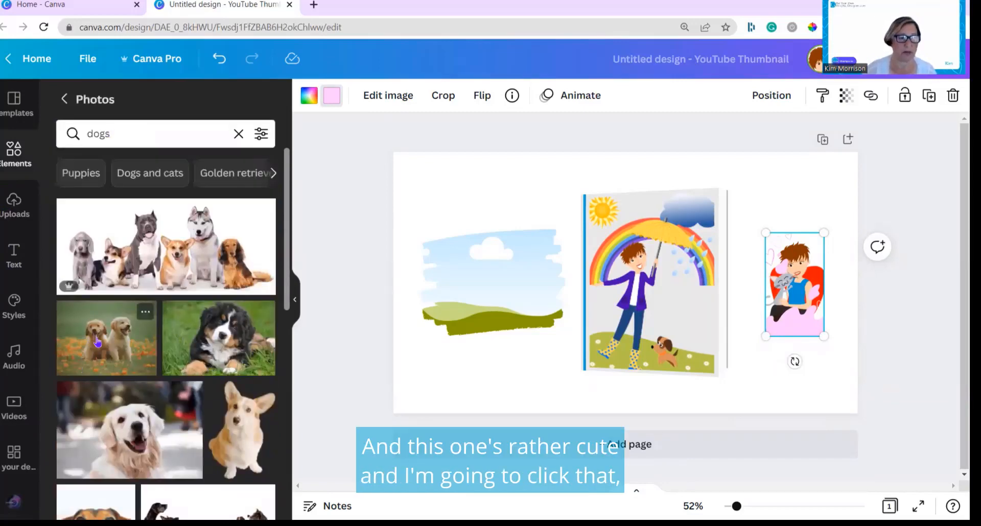
click(98, 342)
mouse_move(649, 262)
mouse_down()
mouse_move(491, 271)
mouse_move(542, 273)
mouse_up()
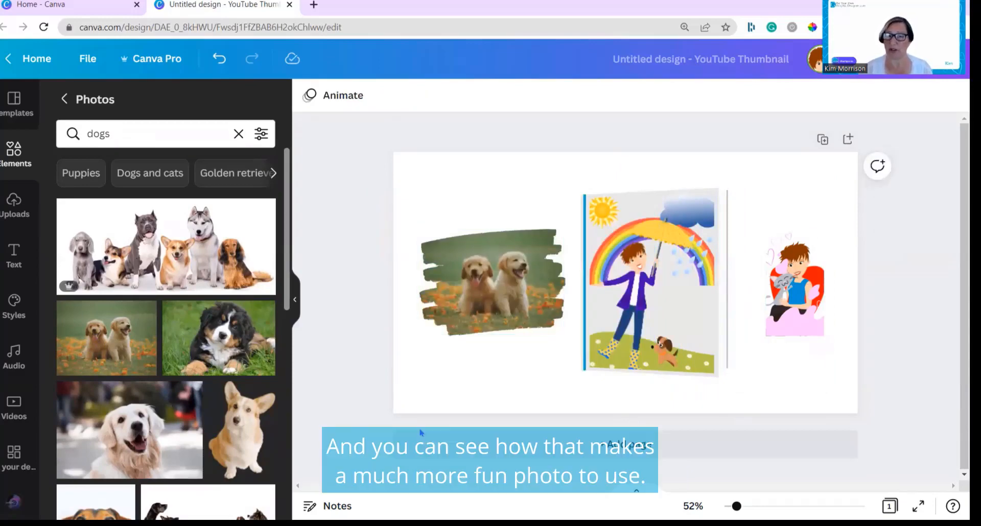
Step: Enlarge the puppies photo slightly inside the brush-stroke frame and shift it to the right within the frame
double_click(496, 283)
drag(411, 219, 398, 212)
drag(485, 290, 503, 290)
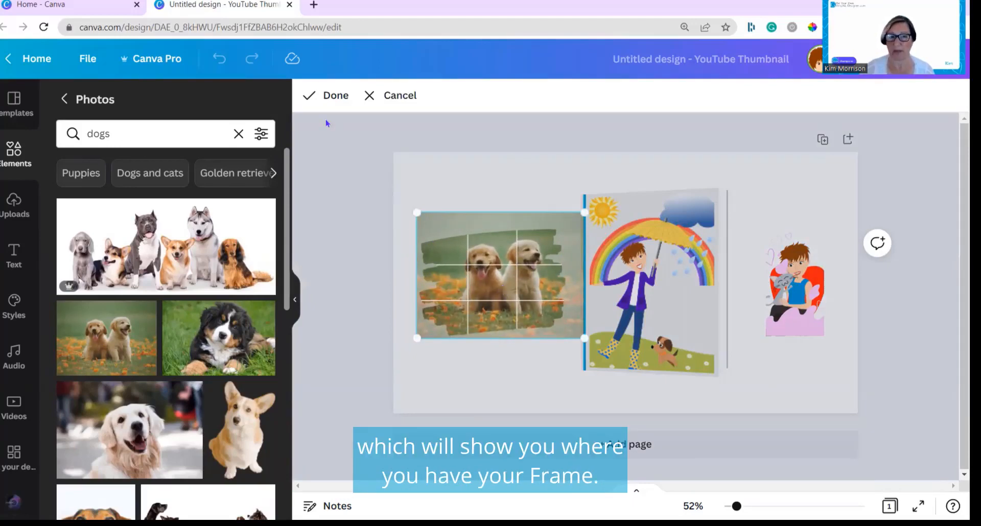
click(312, 97)
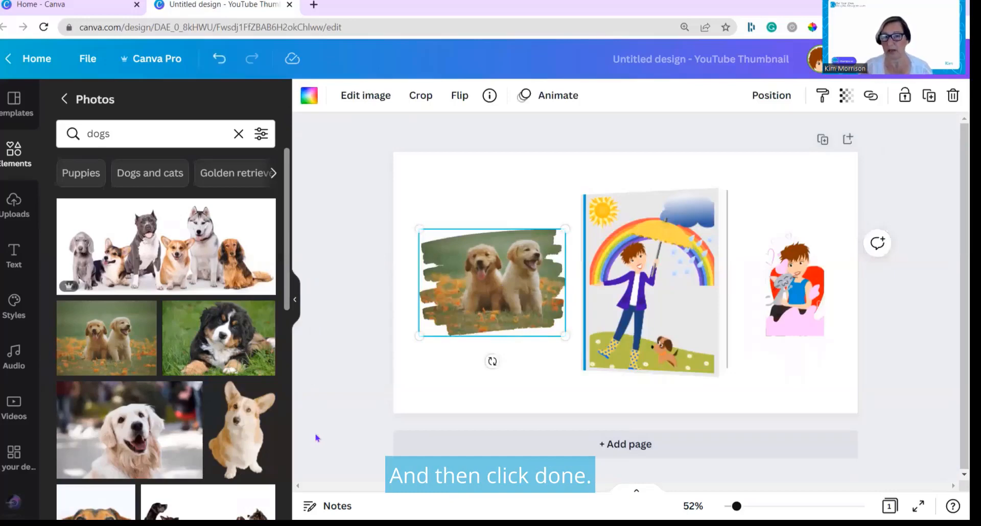